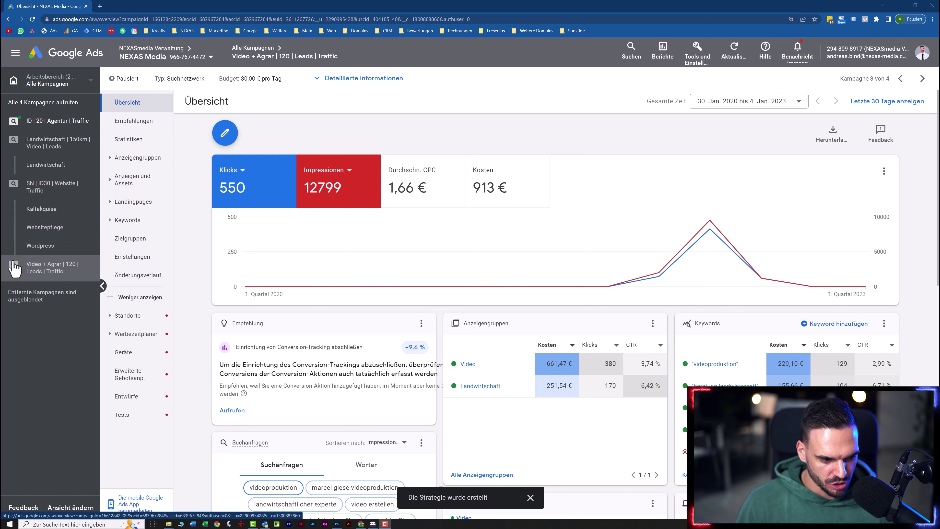
Review the search keywords and the excluded keywords of the Video + Agrar | 120 | Leads | Traffic campaign
click(142, 225)
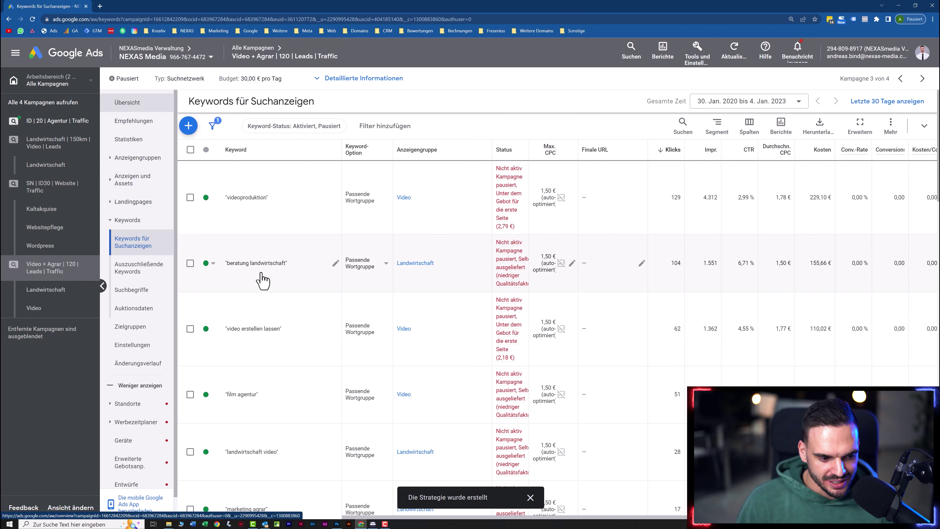
click(130, 273)
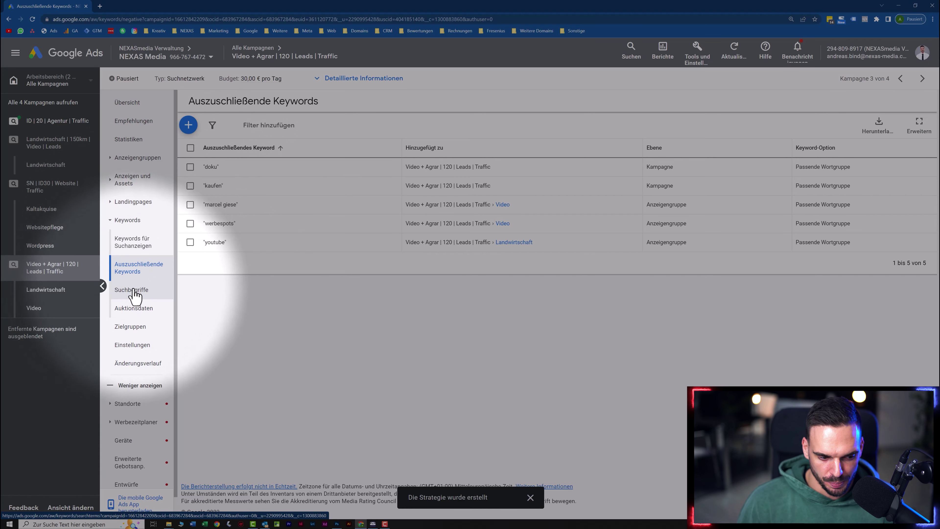
click(137, 242)
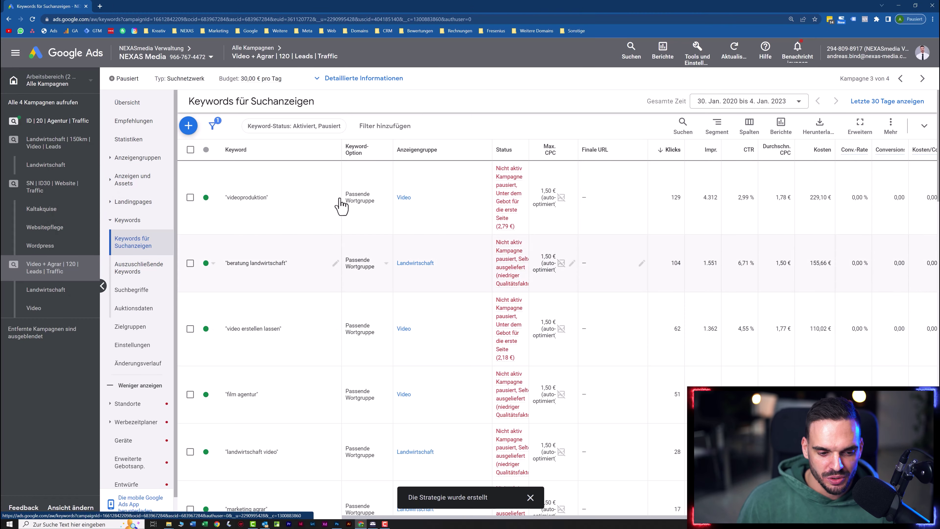
scroll(296, 319, down, 5)
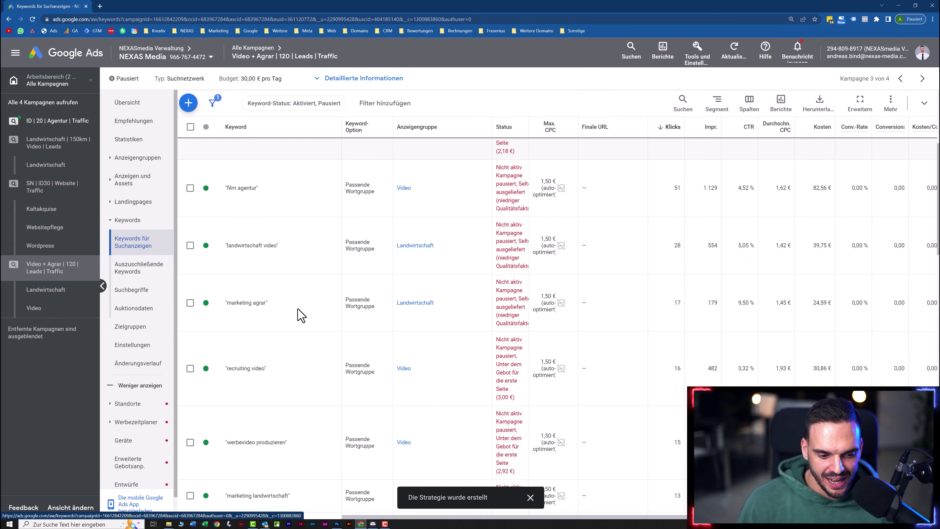
scroll(295, 325, up, 5)
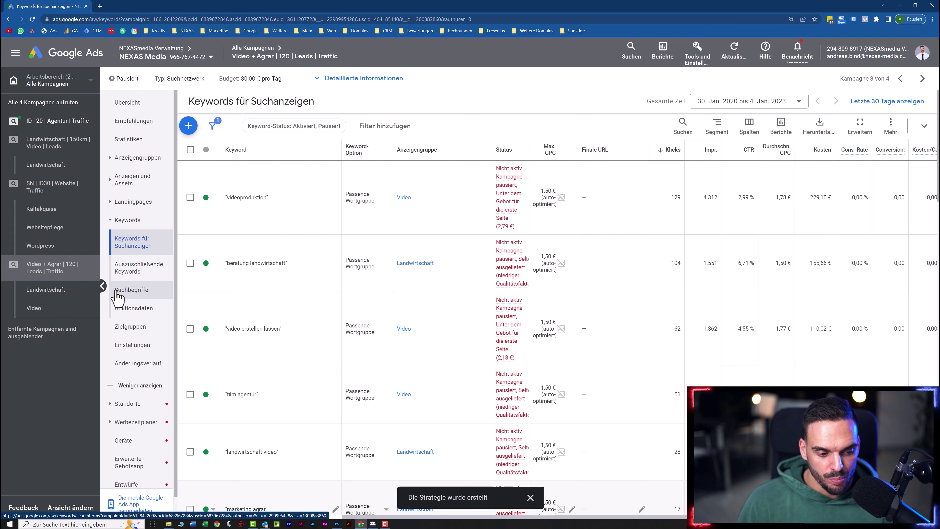
Open the campaign's search terms report and select the term "steuerberater landwirtschaft in der nähe"
click(129, 293)
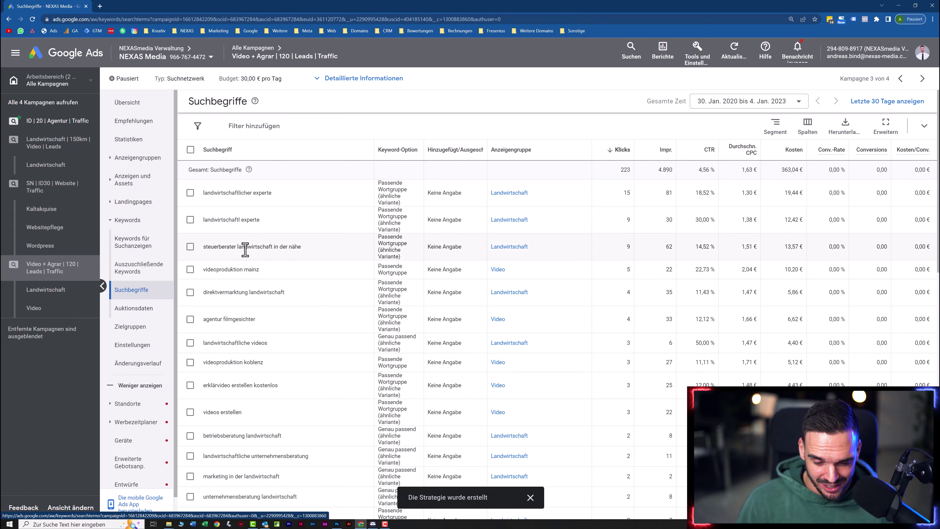
double_click(226, 246)
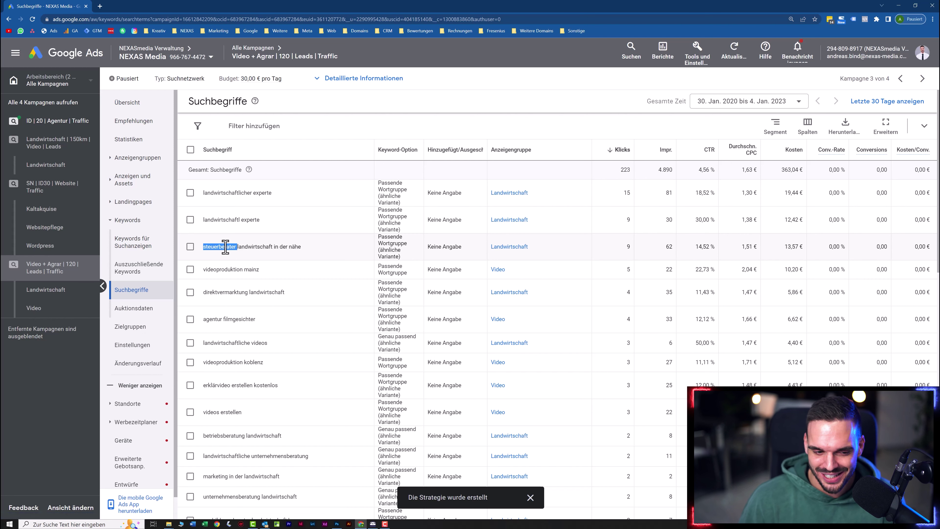
click(253, 247)
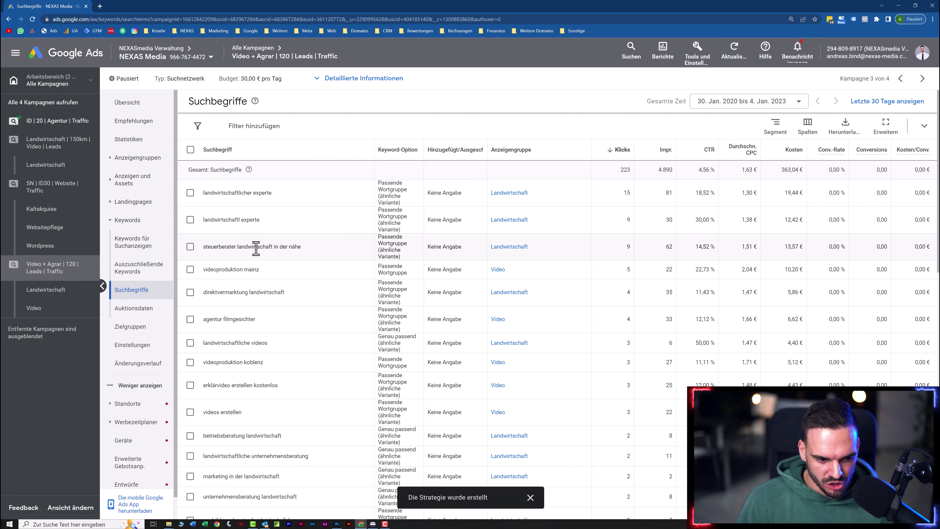
click(190, 246)
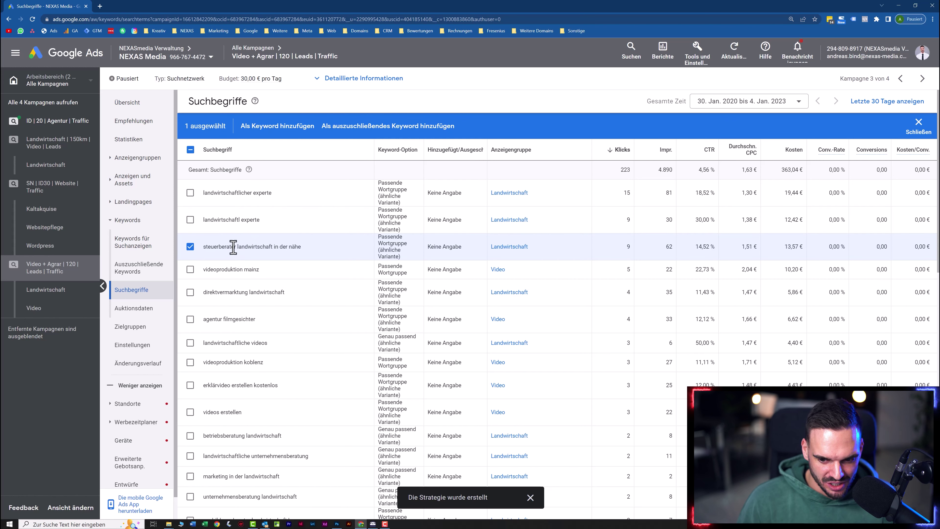
Sort the search terms by impressions and also select the "videoproduktion" term with a person's name directly below "musikvideo produktion"
double_click(669, 246)
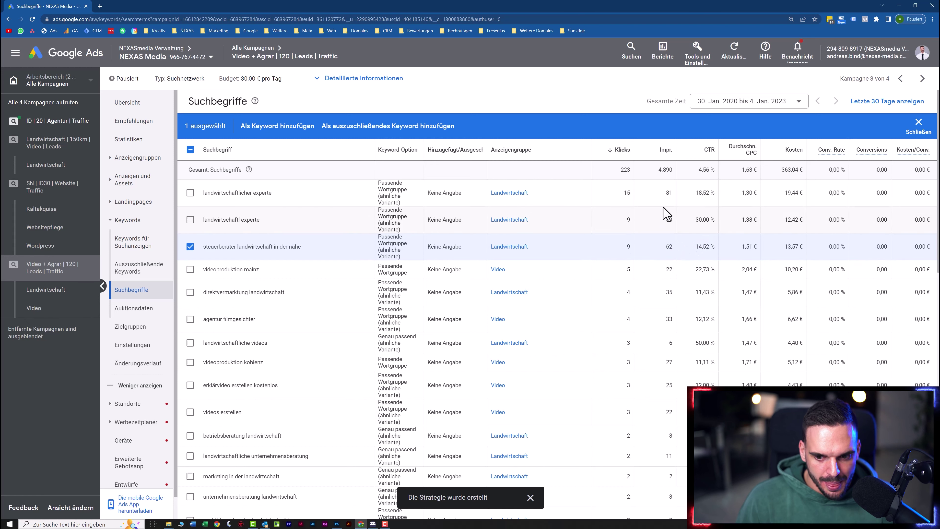
click(664, 152)
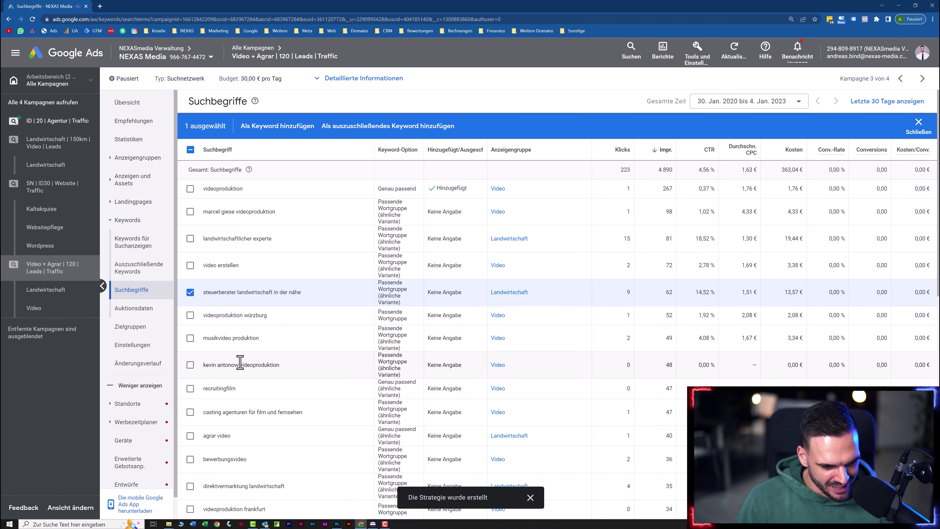
click(190, 365)
scroll(292, 342, down, 3)
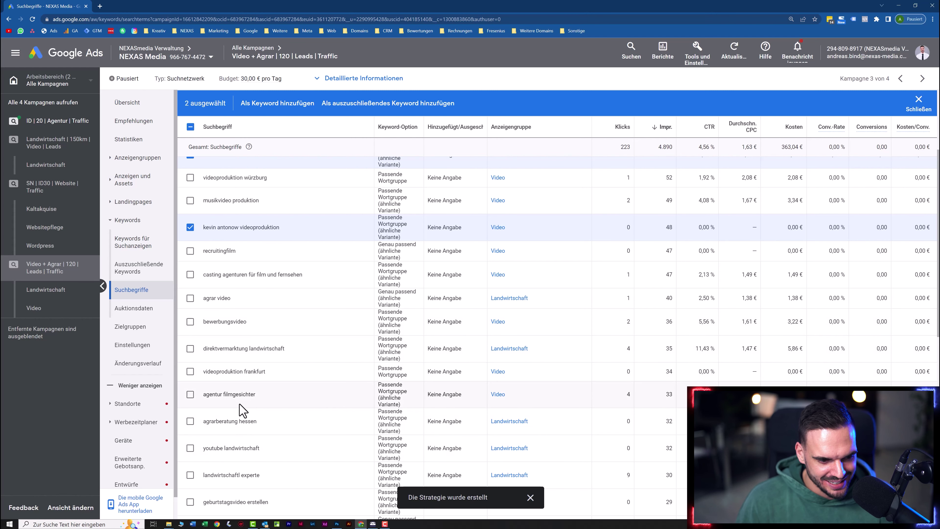
scroll(242, 411, up, 4)
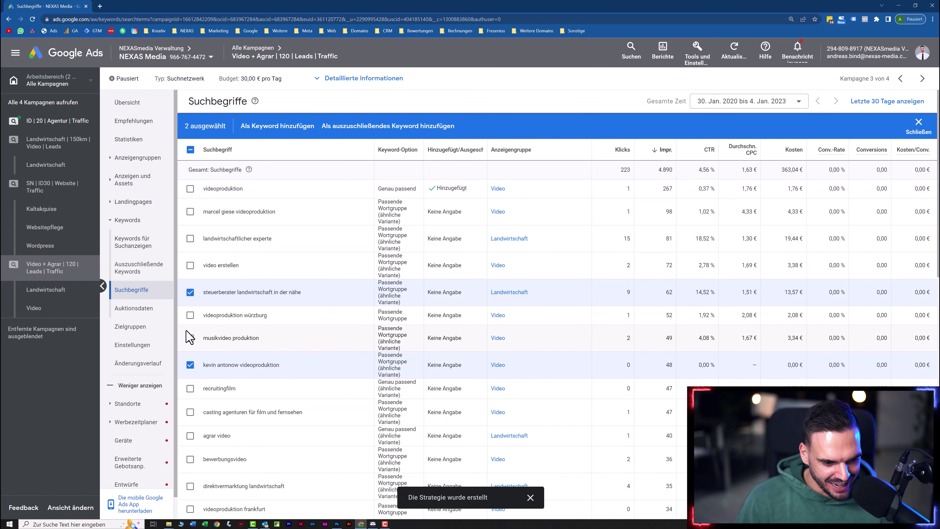
Start adding both selected terms as negative keywords and change the first one to the phrase-match keyword "steuerberater"
click(364, 128)
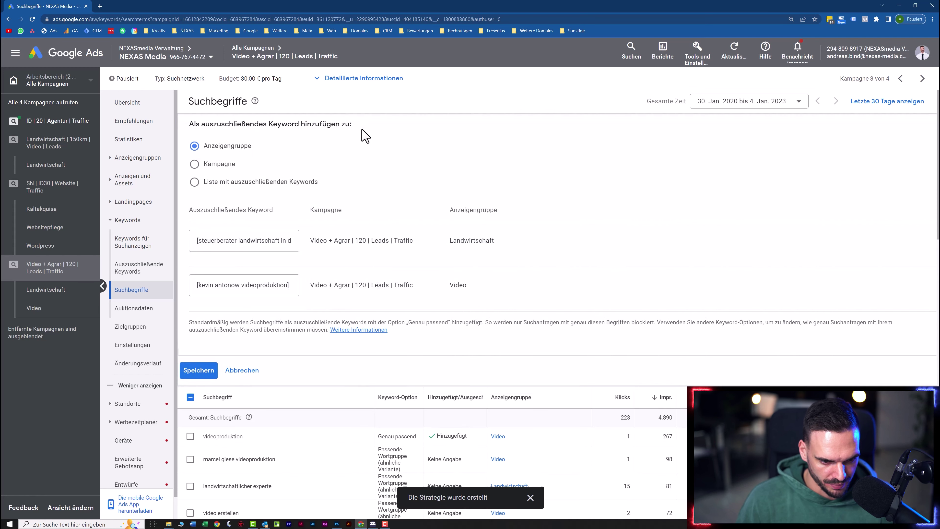
drag(239, 241, 390, 256)
click(264, 241)
key(BackSpace)
text("steuerberater)
click(198, 240)
key(BackSpace)
text("steuerberater)
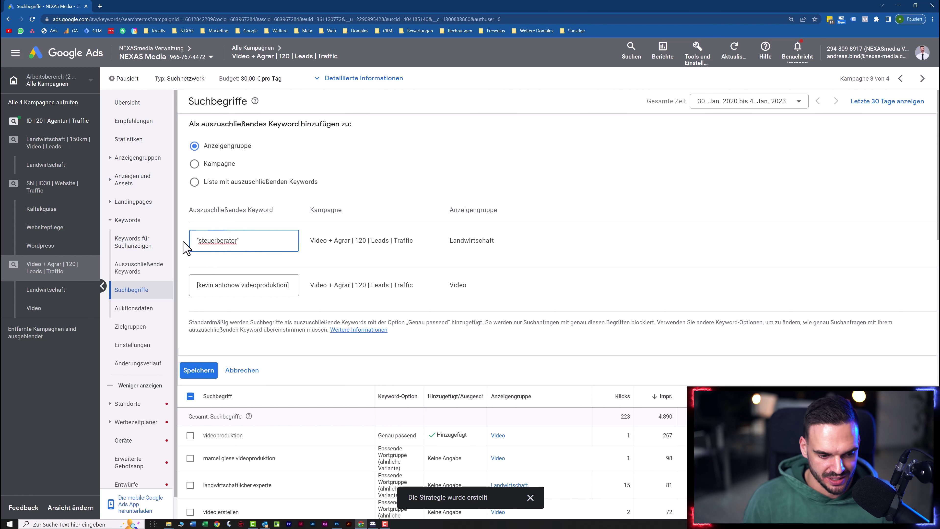
Shorten the second negative keyword to only the person's name as a phrase match and save both at ad group level
click(200, 284)
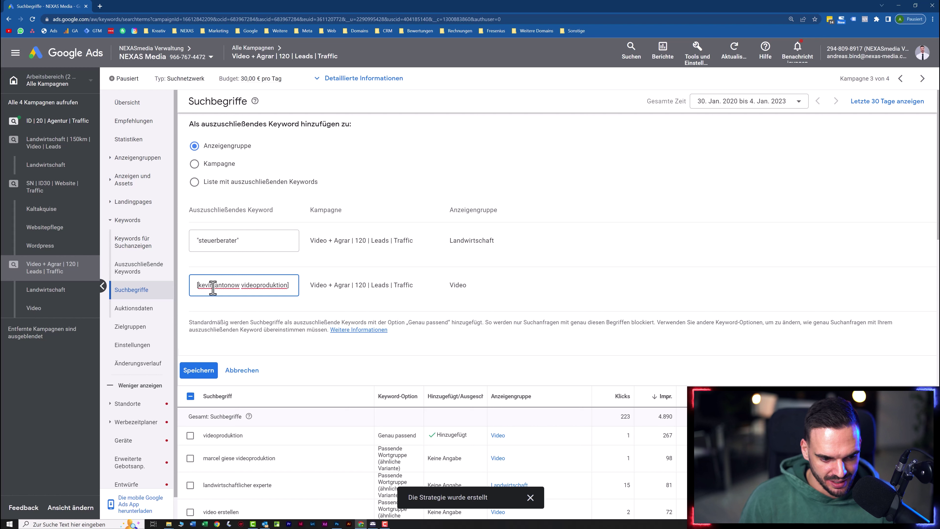
key(BackSpace)
text(")
drag(243, 286, 401, 294)
text(")
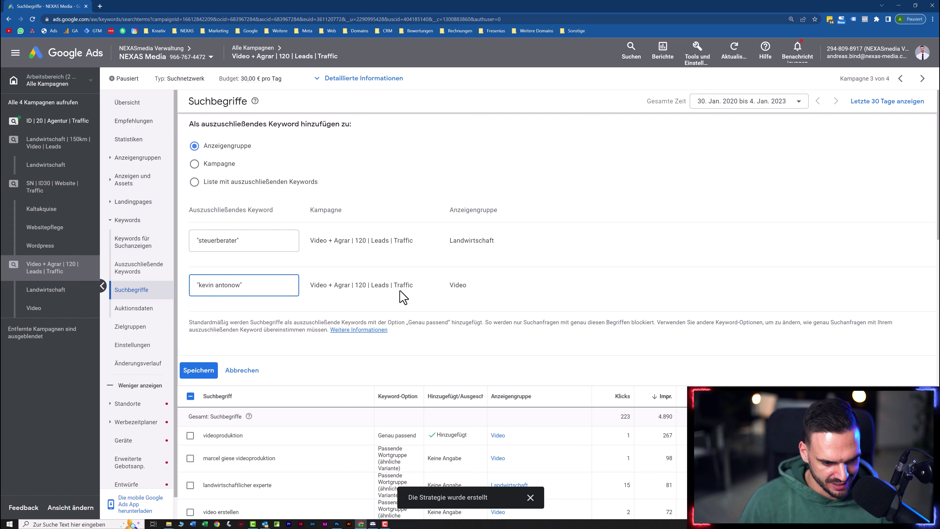
click(208, 371)
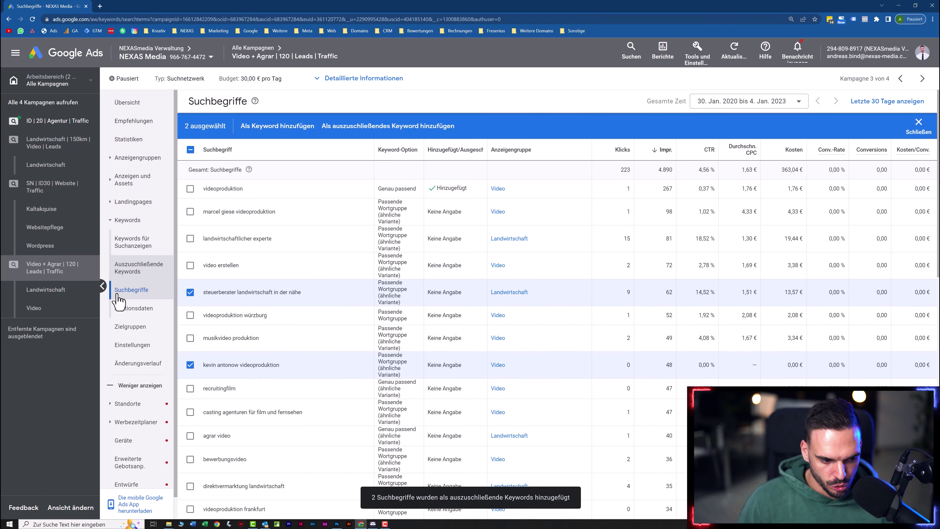
Check the campaign's negative keywords for the two new exclusions
click(133, 271)
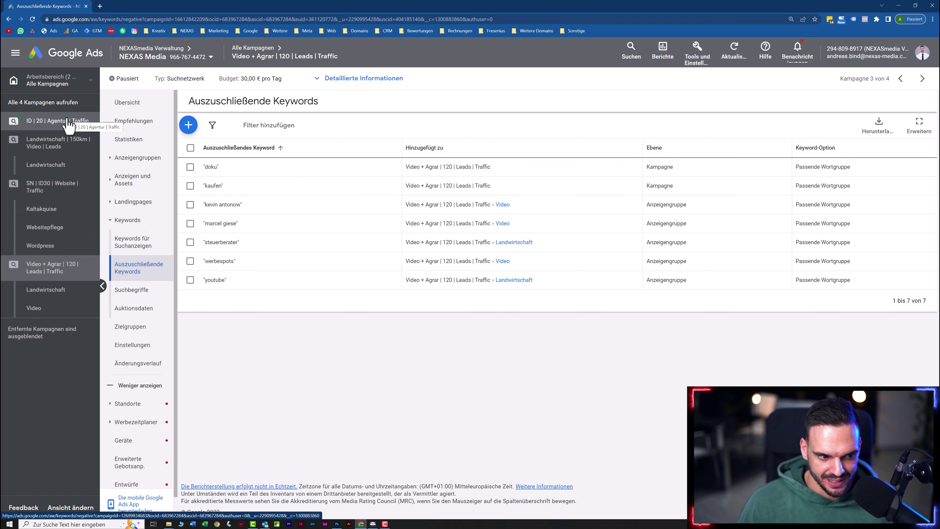
click(57, 265)
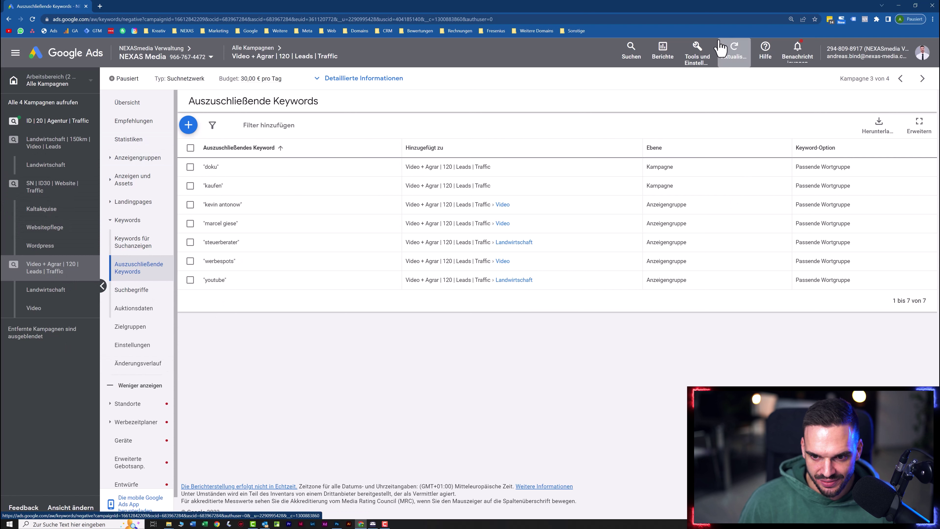
Create a shared negative keyword list named Recruiting with "was verdient", "was macht", "wikipedia", "bewerbung schreiben", "gehalt" and "verdienst"
click(702, 62)
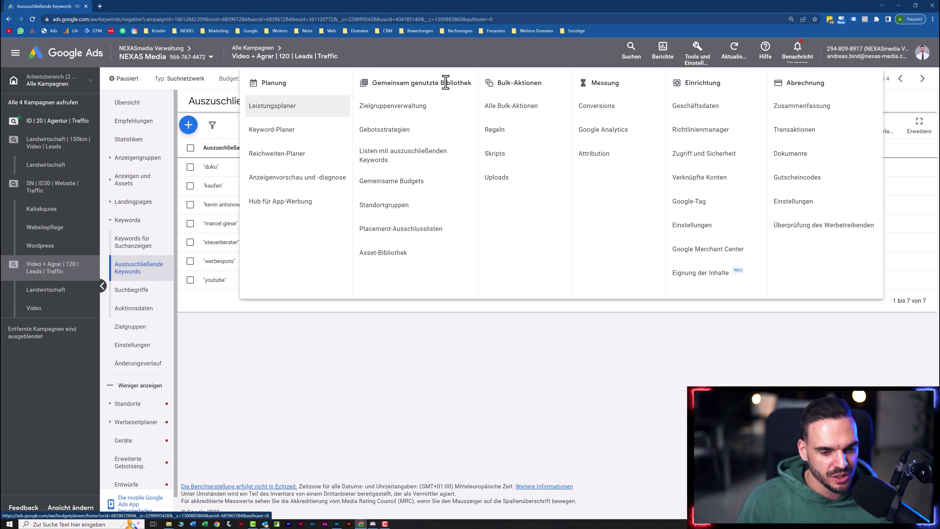
click(386, 159)
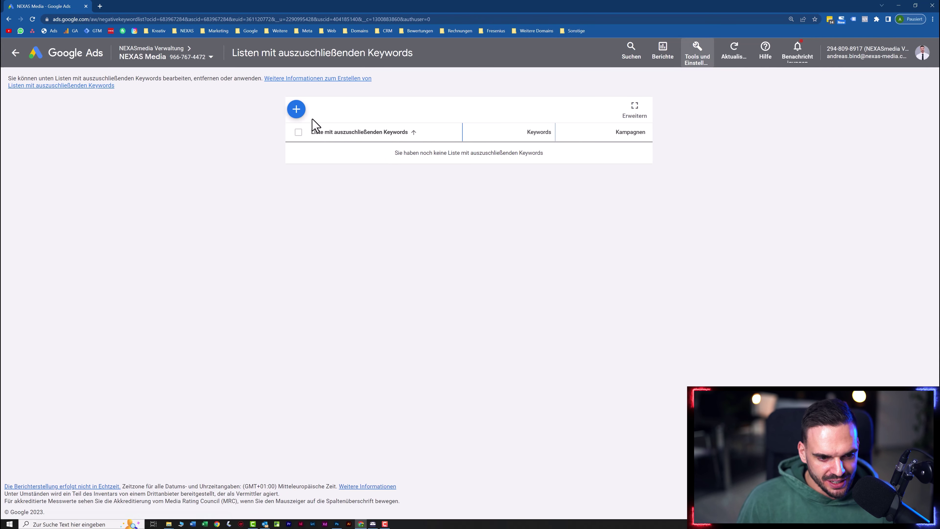
click(297, 110)
click(333, 119)
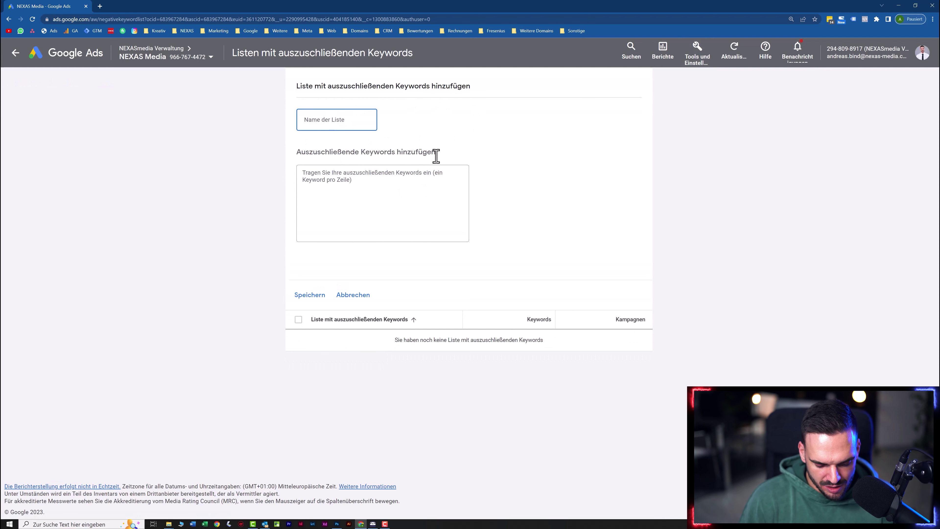
click(375, 200)
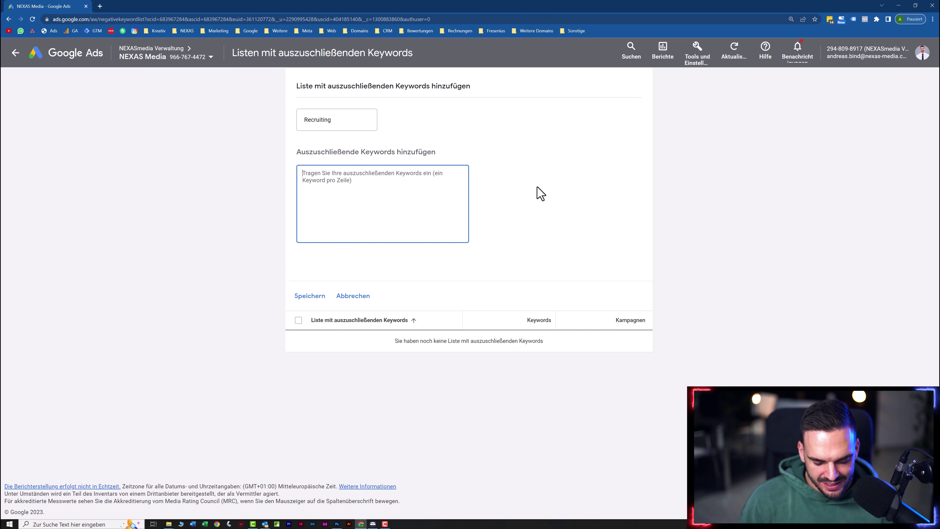
text("was verdient)
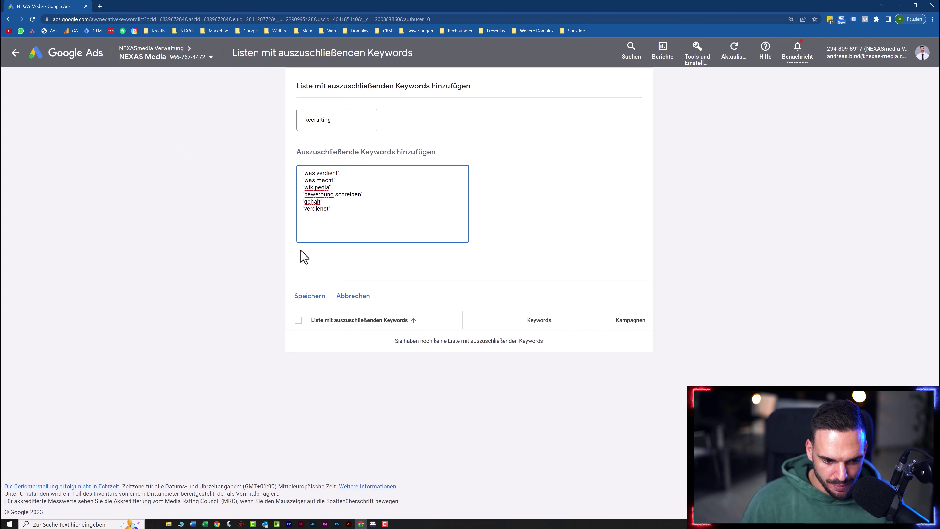
click(296, 295)
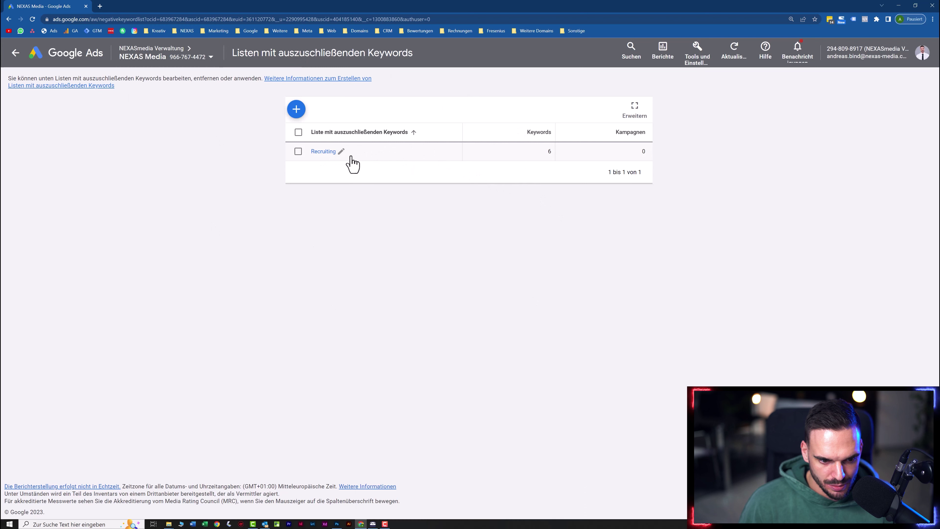
Open the Recruiting negative keyword list and apply it to all four campaigns
click(340, 152)
click(364, 197)
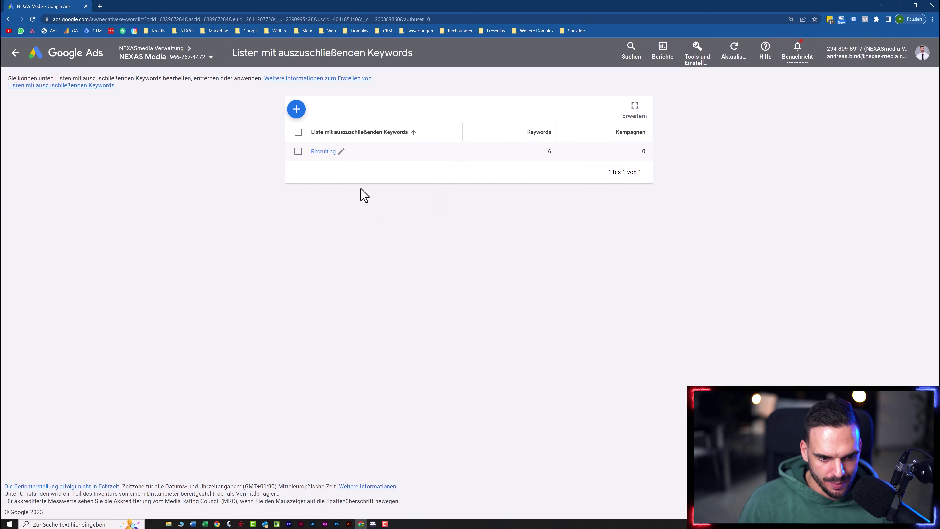
click(327, 155)
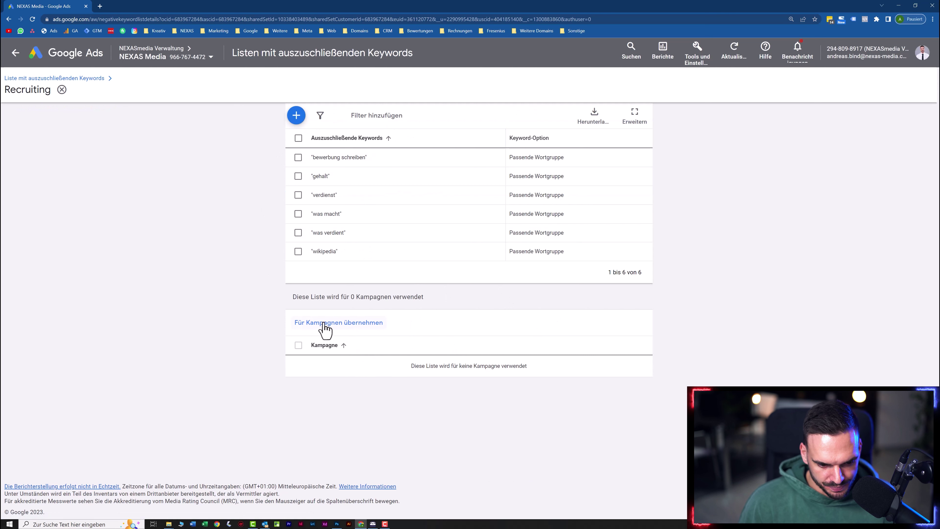
click(299, 138)
click(315, 325)
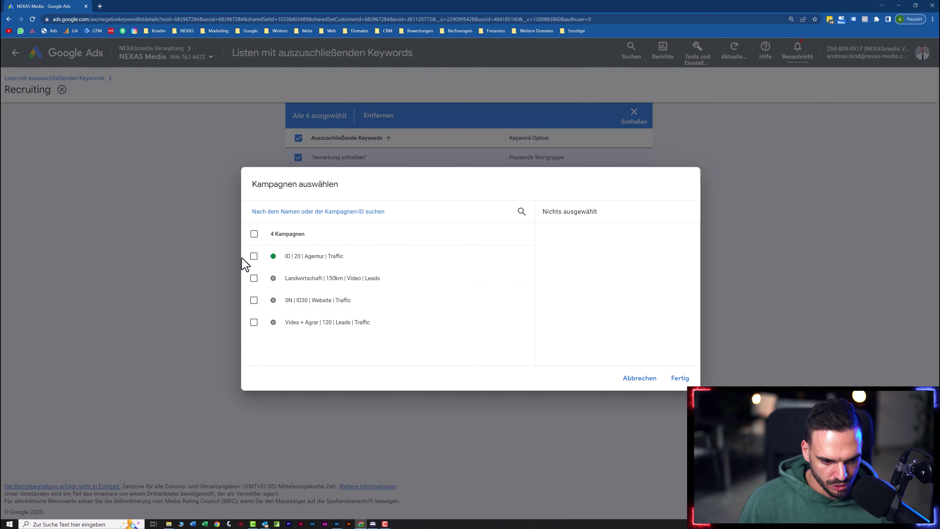
click(253, 256)
click(254, 277)
click(253, 300)
click(254, 322)
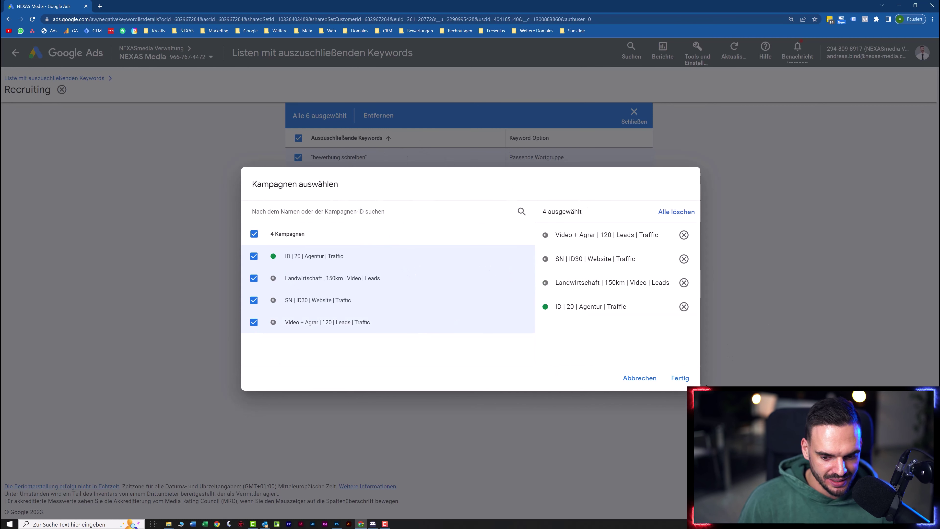
click(680, 378)
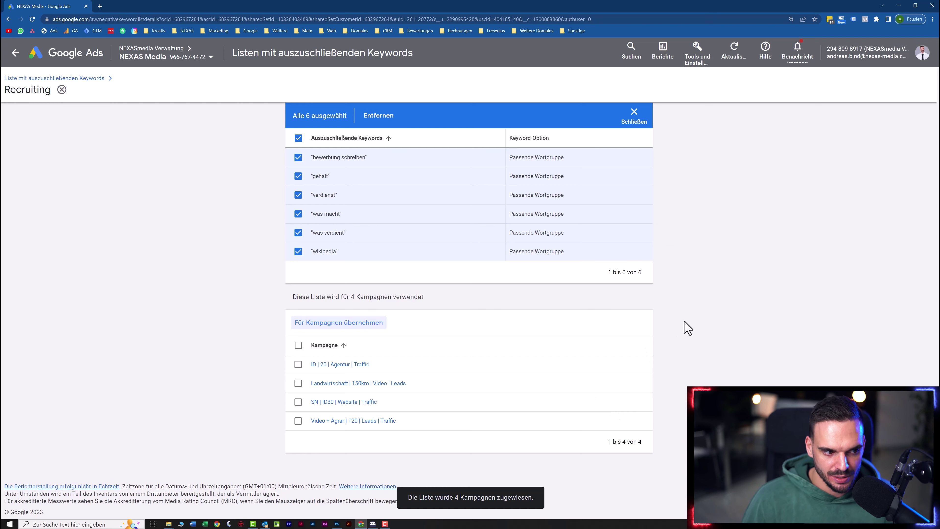
Return to the campaigns and check the negative keywords of Video + Agrar | 120 | Leads | Traffic for the Recruiting list
click(15, 53)
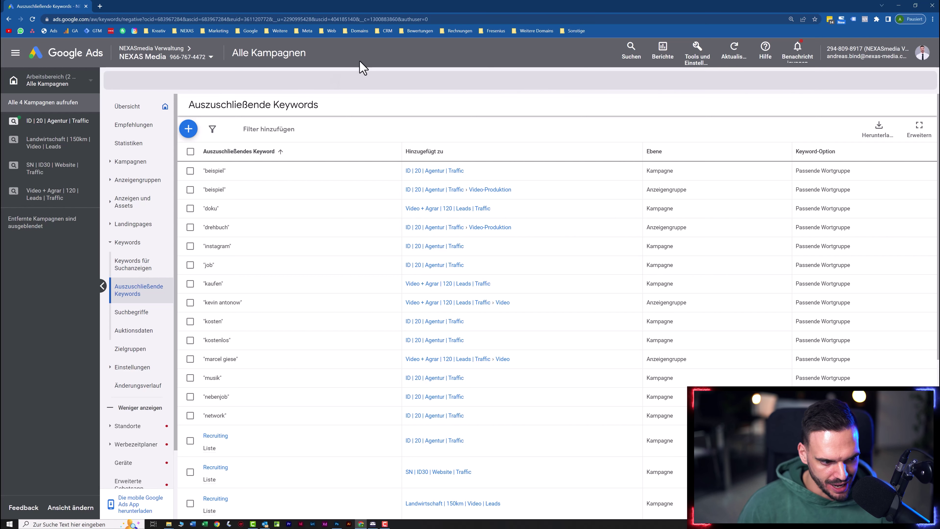
click(37, 193)
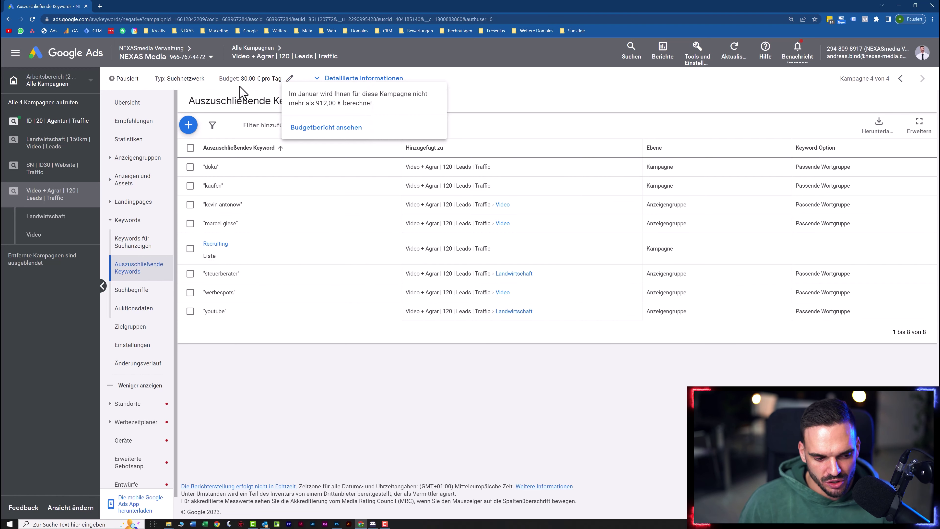
Examine the campaign's search terms by impressions across several result pages for further irrelevant queries
click(145, 291)
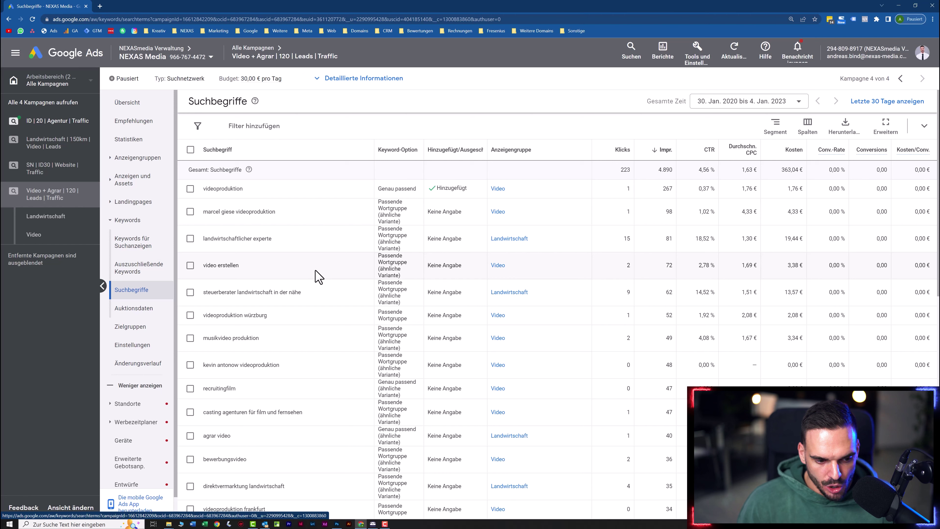
mouse_move(666, 150)
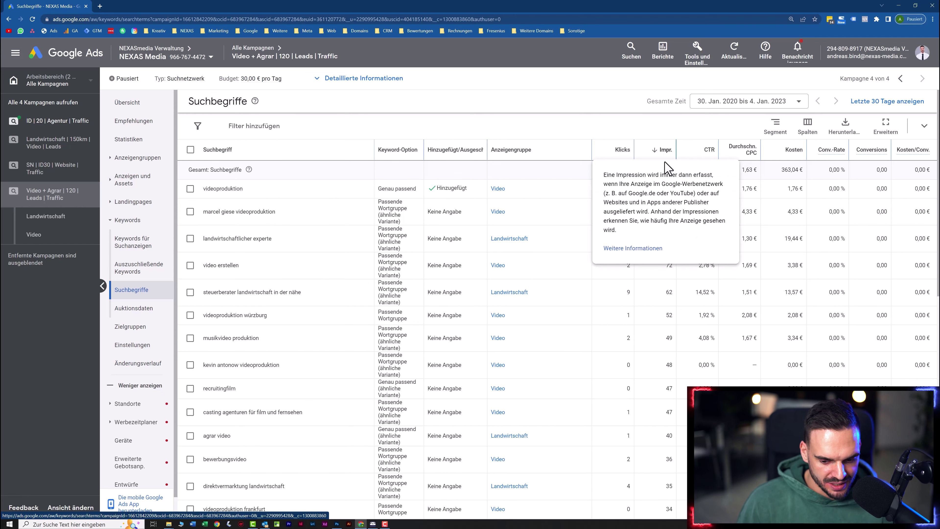
scroll(659, 315, down, 10)
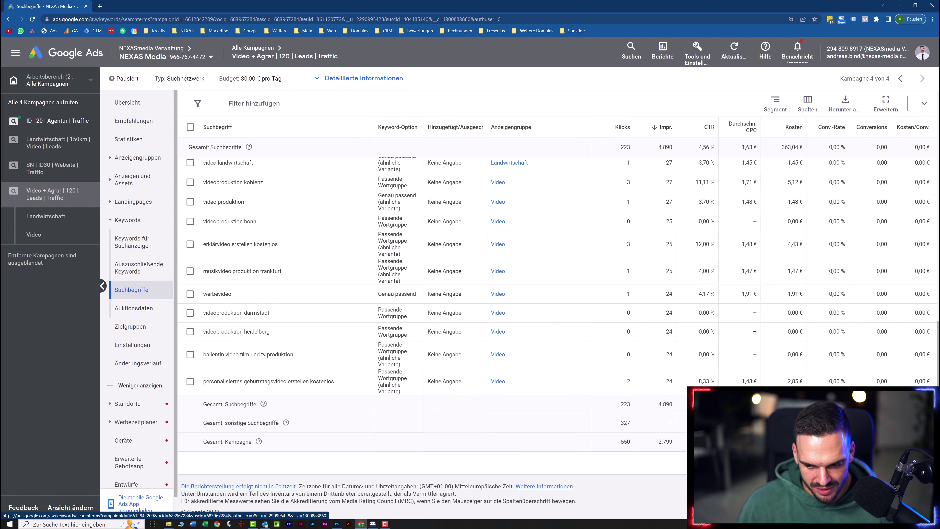
click(744, 503)
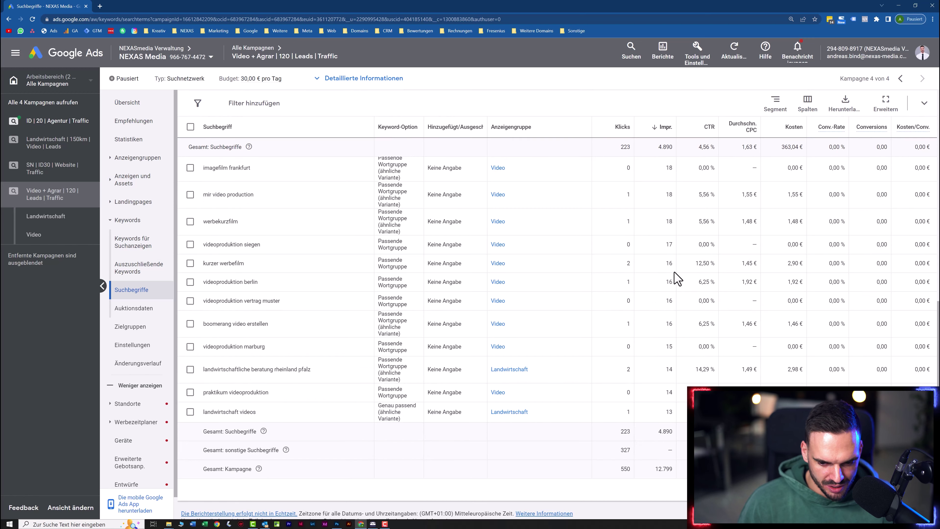
scroll(669, 301, down, 1)
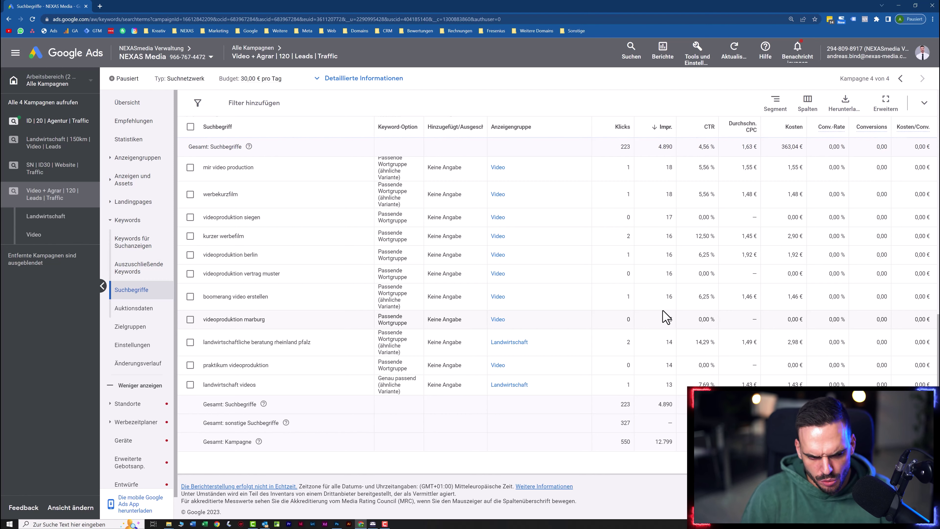
scroll(665, 317, down, 5)
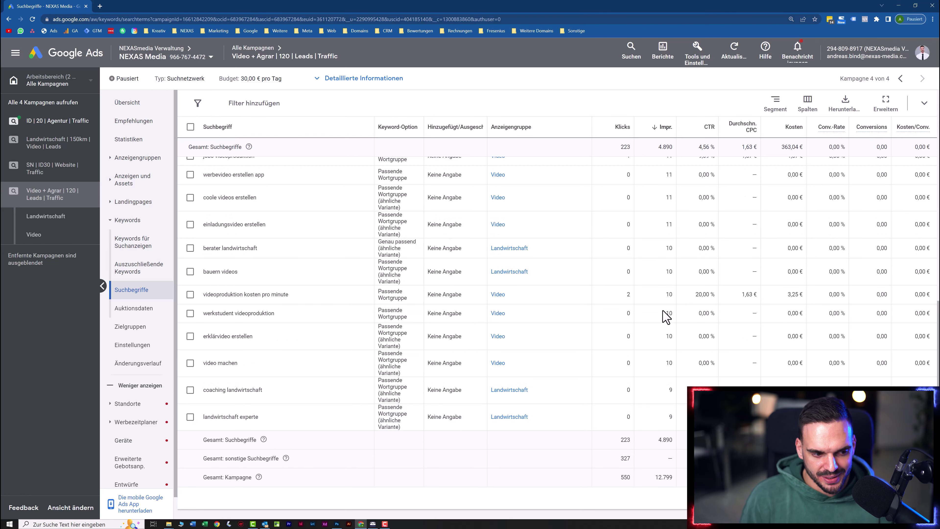